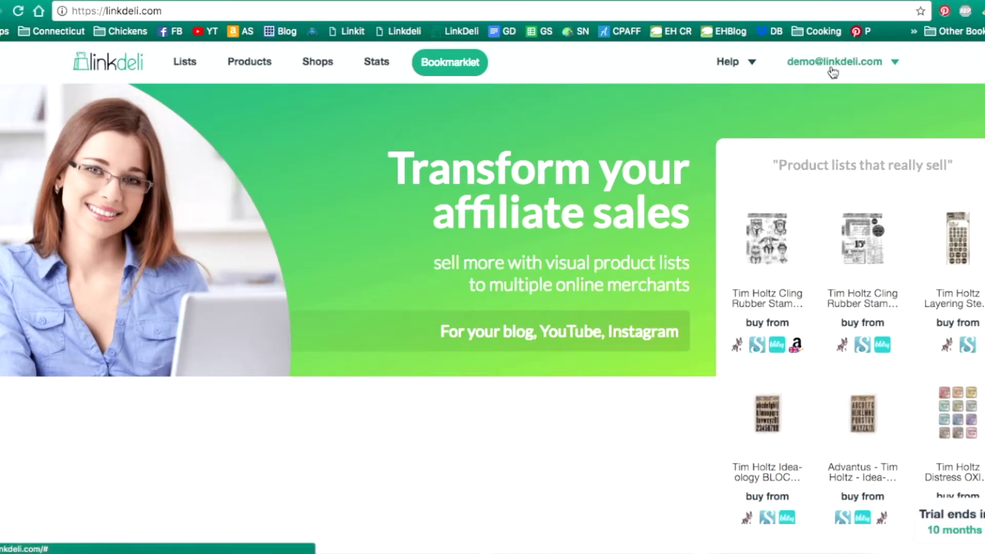
- Create an empty product list titled 'Social Media' from the Lists page
{"action": "left_click", "coordinate": [187, 62]}
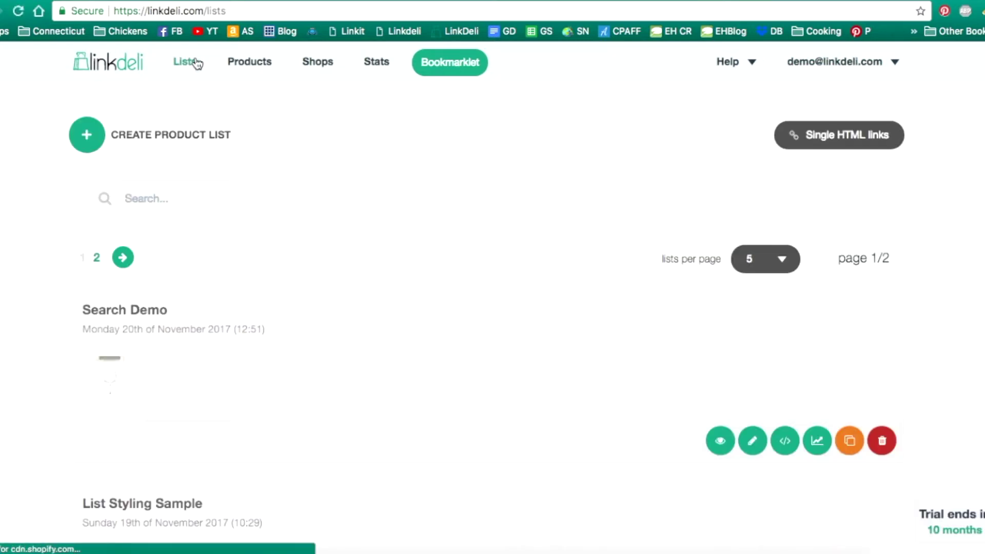
{"action": "left_click", "coordinate": [89, 133]}
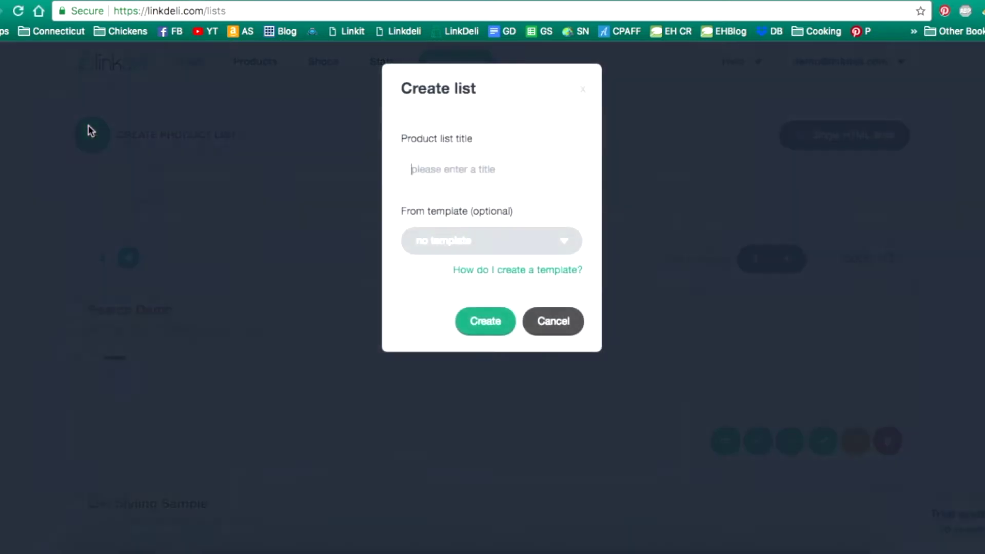
{"action": "type", "text": "Social Media"}
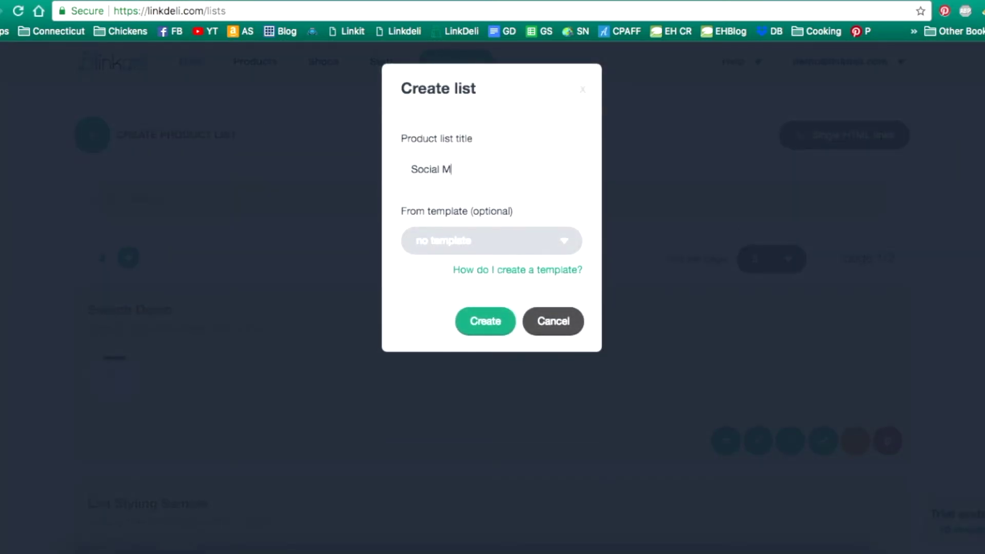
{"action": "left_click", "coordinate": [506, 332]}
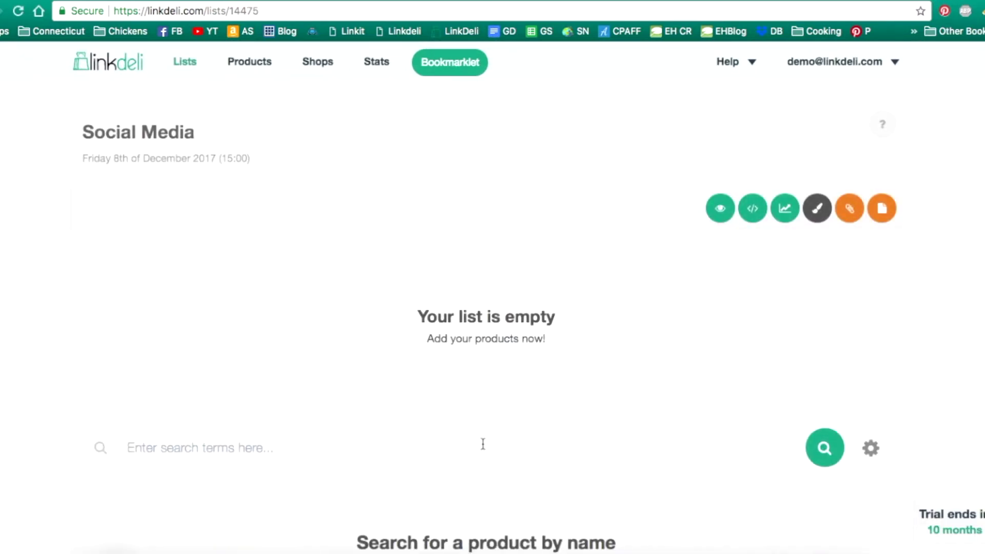
- Set the social link alias to 'Demo' in account settings and save it
{"action": "left_click", "coordinate": [813, 61]}
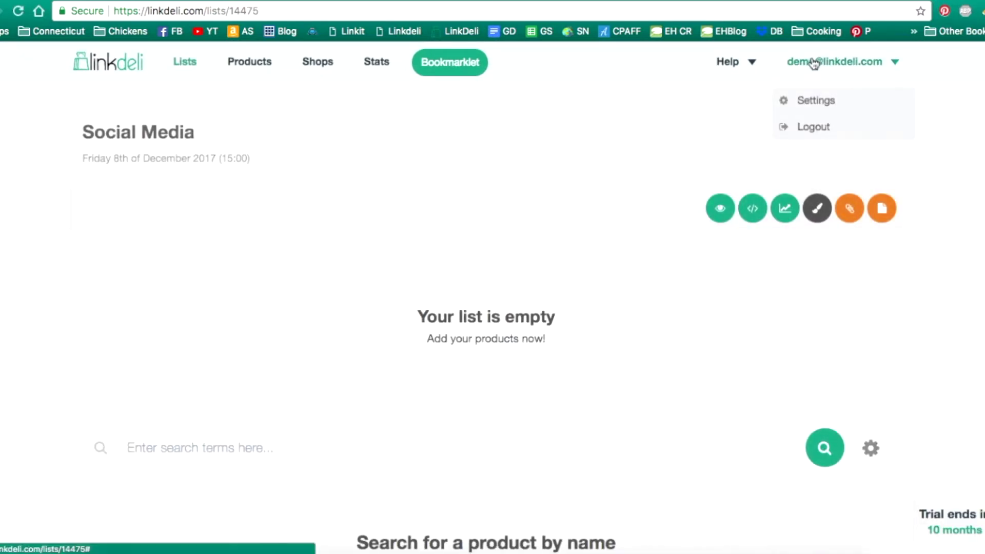
{"action": "left_click", "coordinate": [816, 102]}
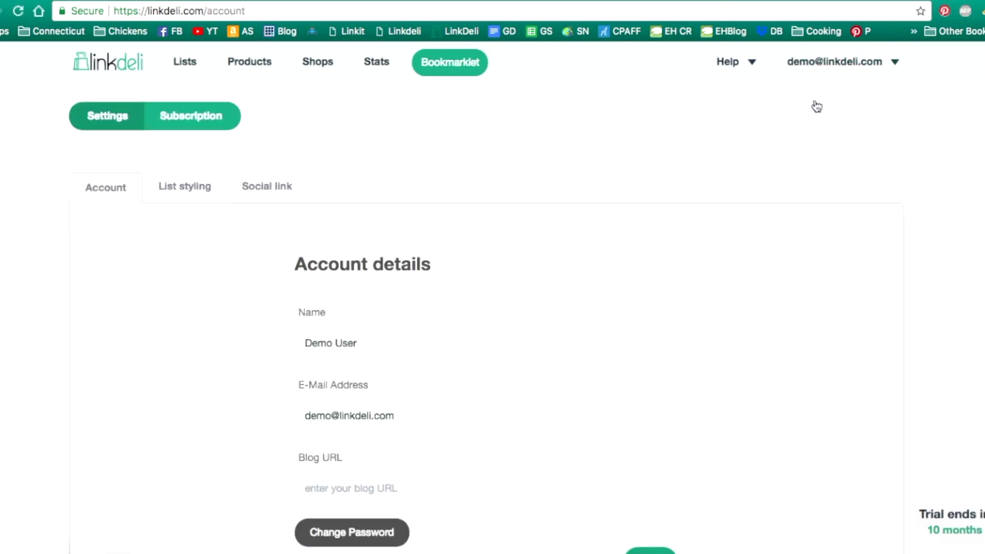
{"action": "left_click", "coordinate": [255, 191]}
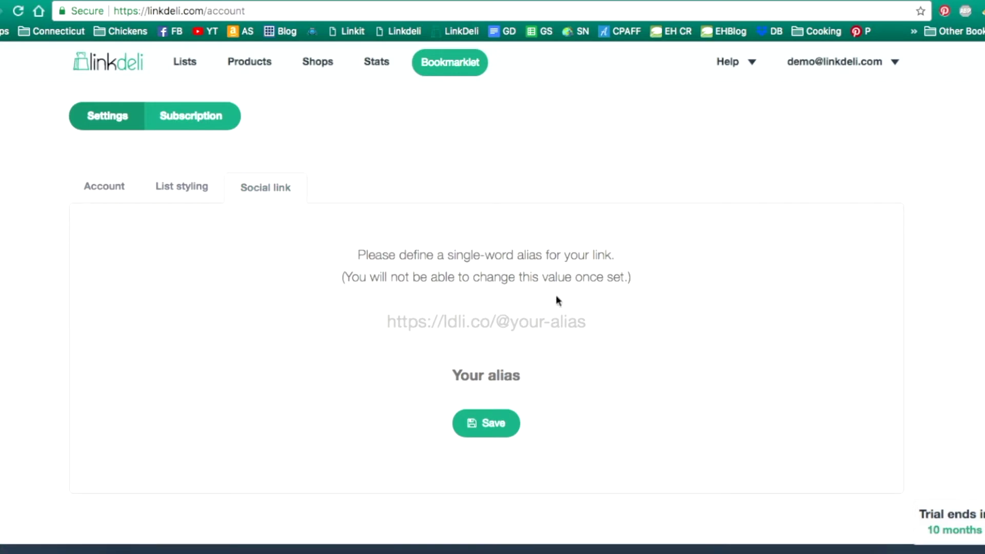
{"action": "left_click", "coordinate": [515, 373]}
{"action": "type", "text": "Demo"}
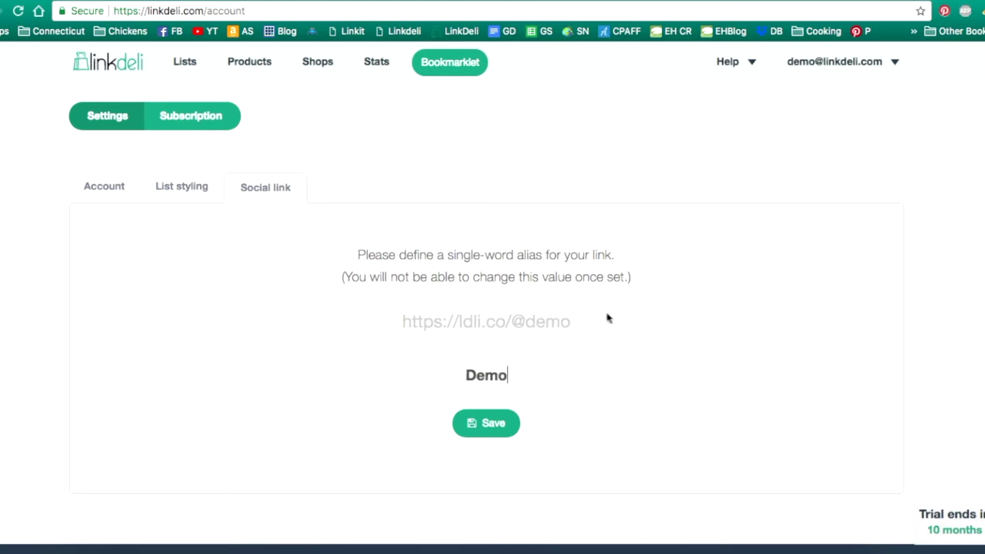
{"action": "left_click", "coordinate": [489, 428]}
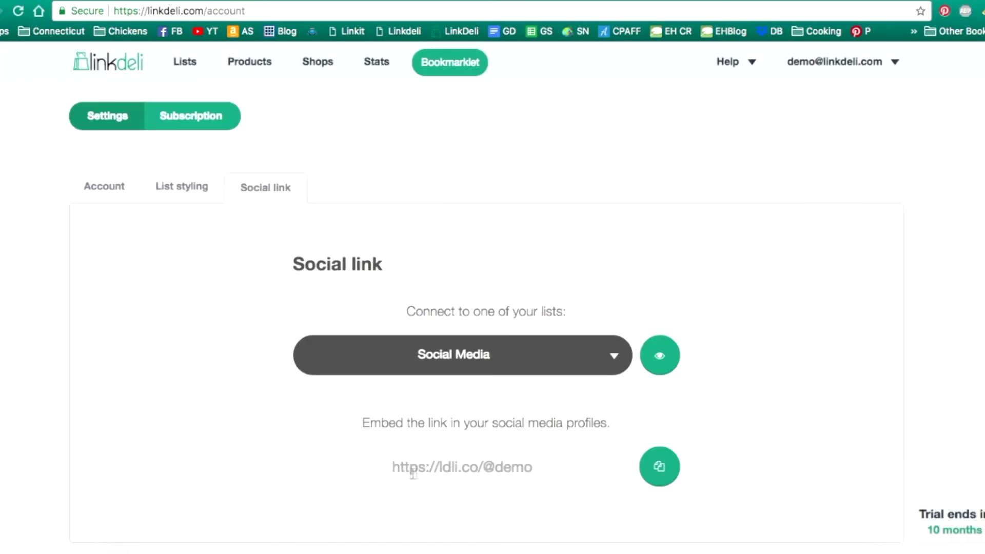
{"action": "left_click", "coordinate": [526, 348]}
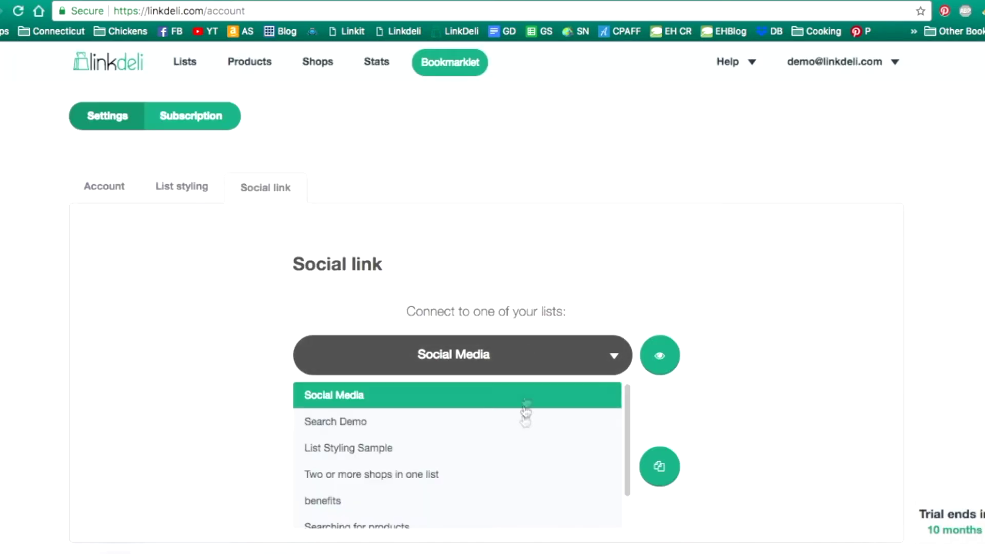
{"action": "left_click", "coordinate": [353, 396]}
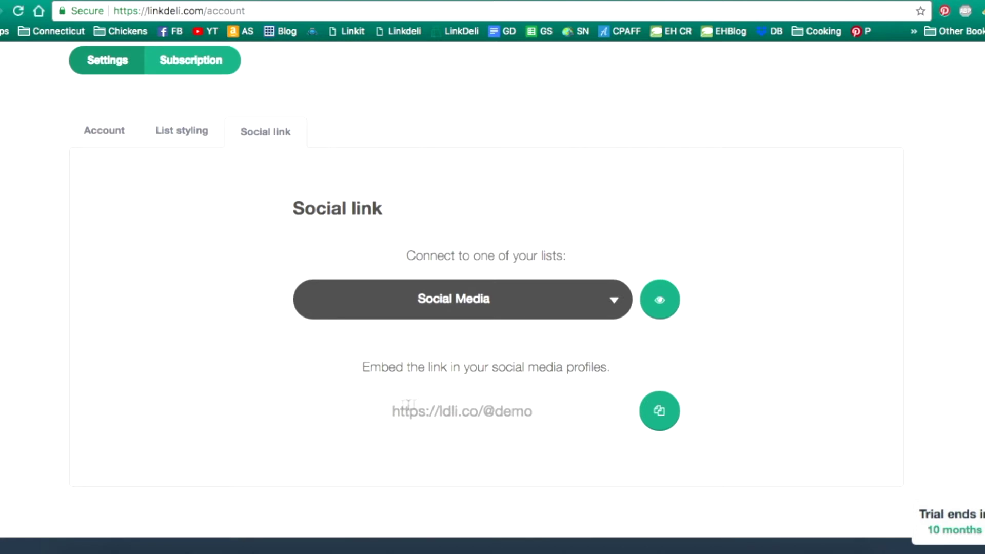
{"action": "left_click", "coordinate": [667, 414]}
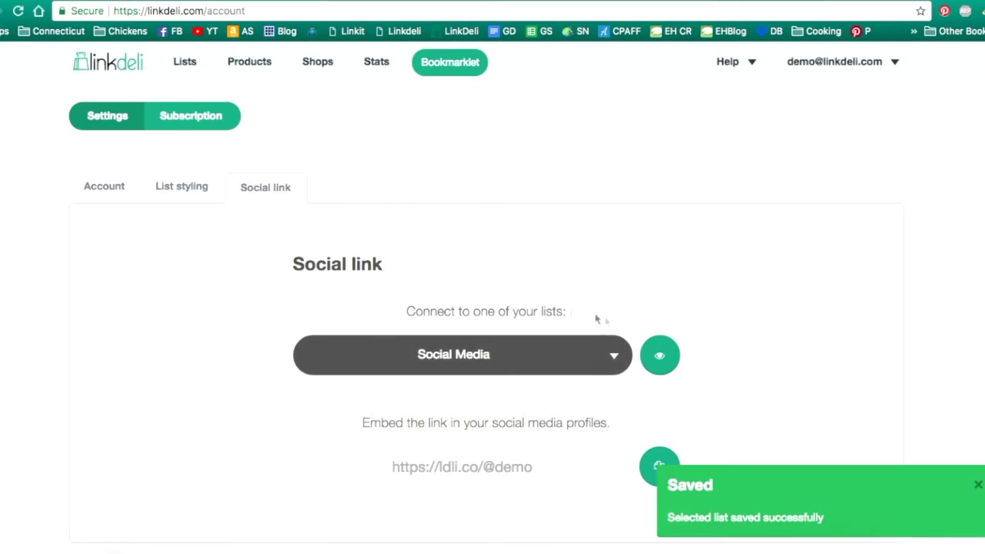
{"action": "left_click", "coordinate": [187, 63]}
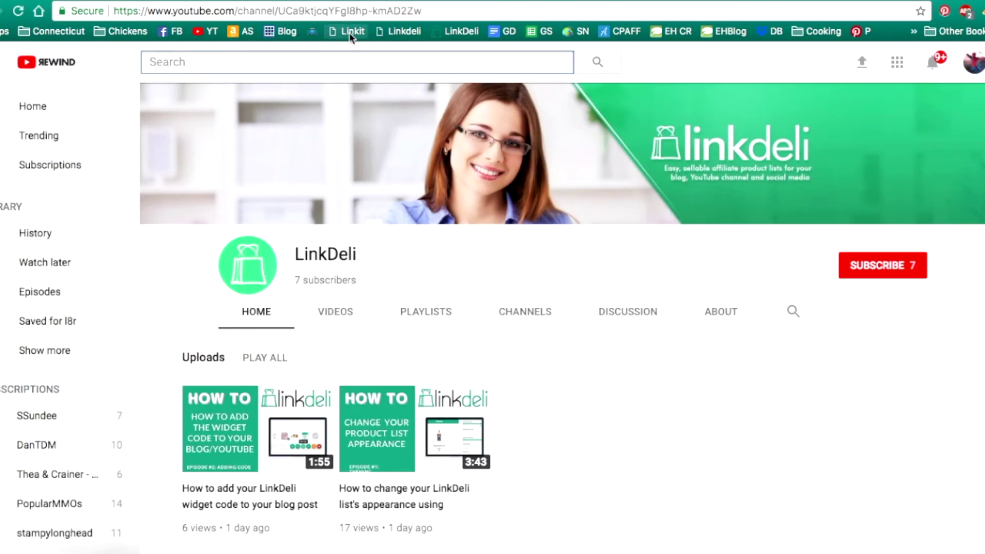
- Bookmark the YouTube channel page into Social Media with the title 'Videos'
{"action": "left_click", "coordinate": [350, 32]}
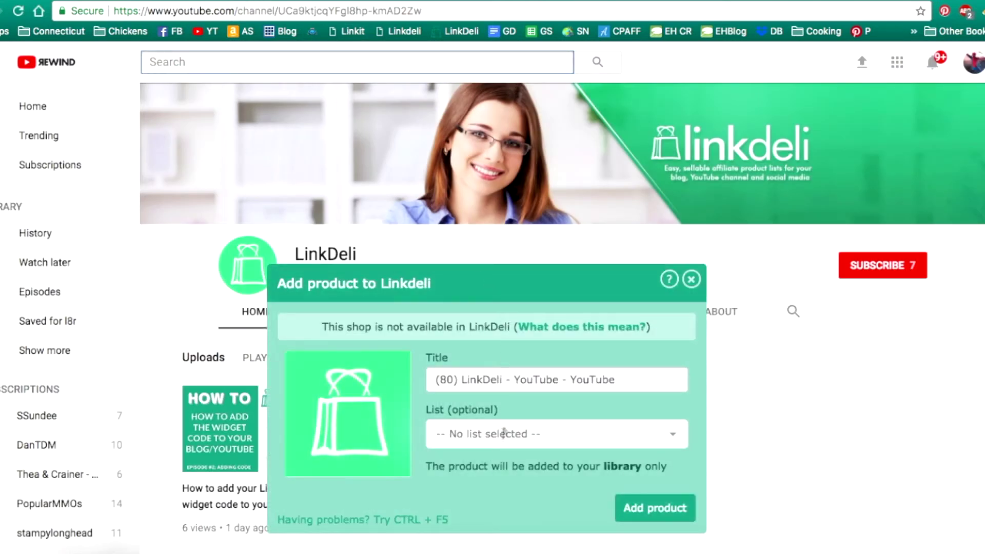
{"action": "left_click", "coordinate": [506, 441]}
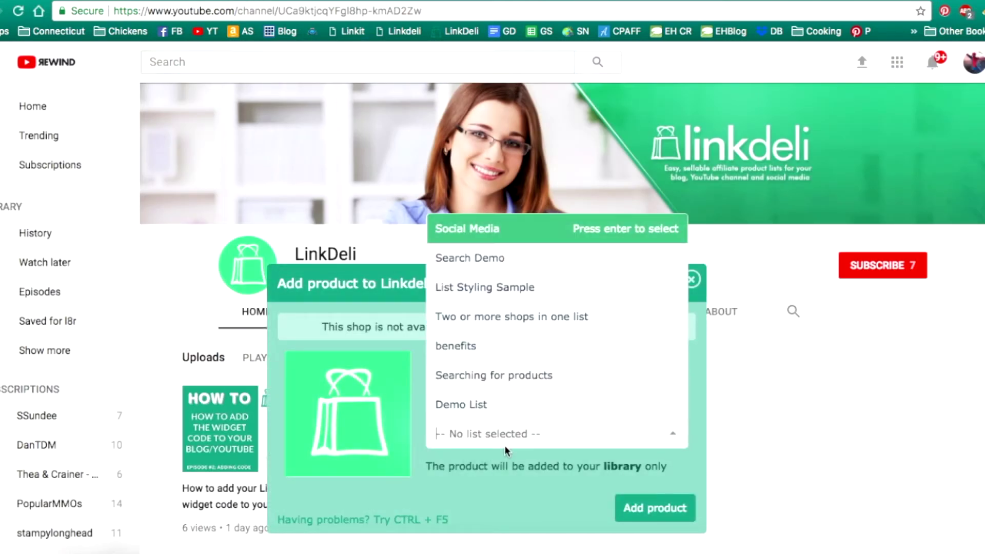
{"action": "left_click", "coordinate": [481, 243]}
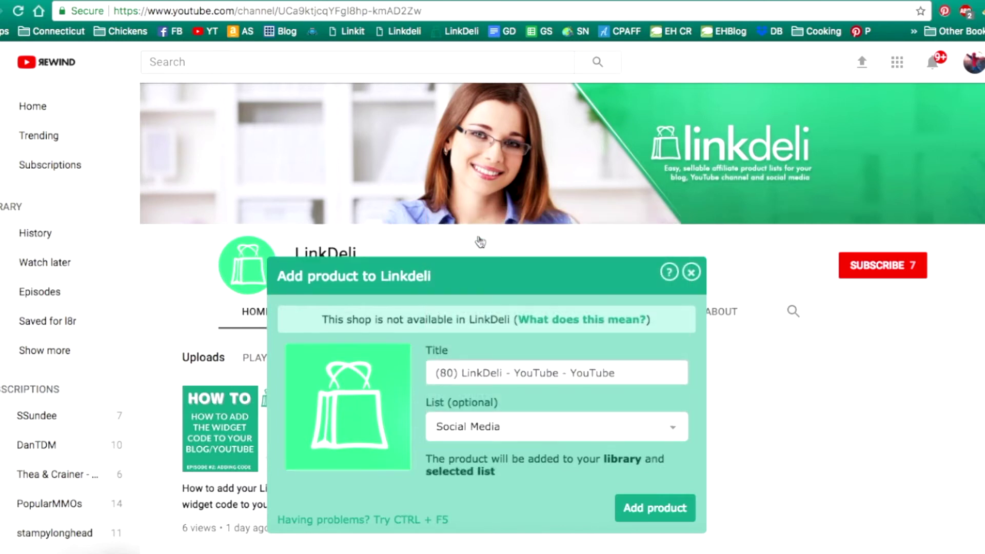
{"action": "left_click", "coordinate": [563, 372]}
{"action": "key", "text": "ctrl+a"}
{"action": "key", "text": "BackSpace"}
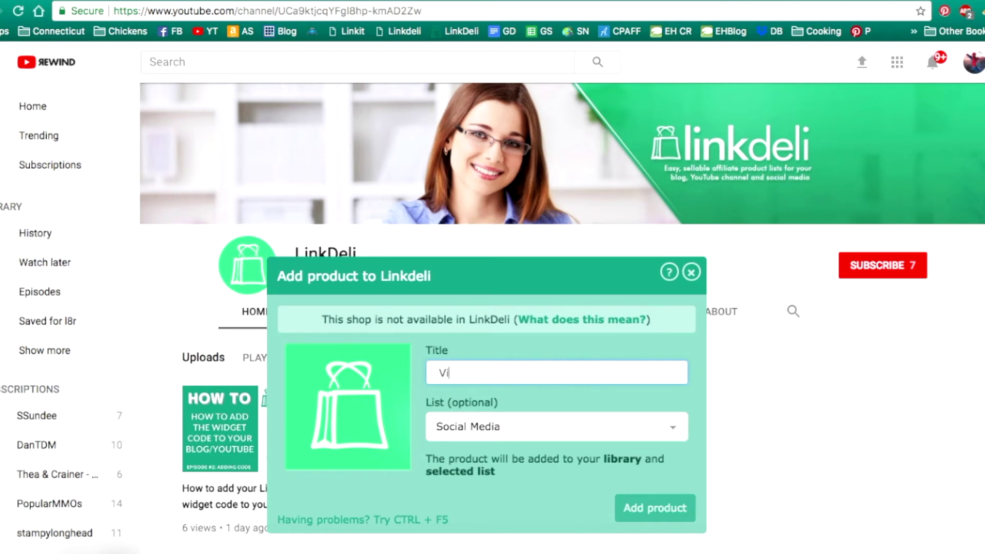
{"action": "type", "text": "deos"}
{"action": "left_click", "coordinate": [649, 514]}
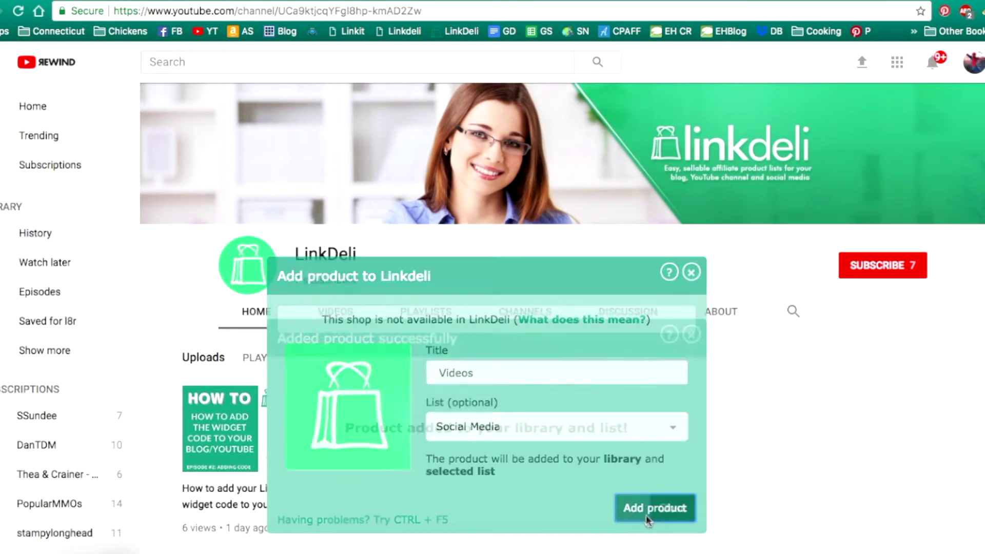
{"action": "left_click", "coordinate": [674, 510]}
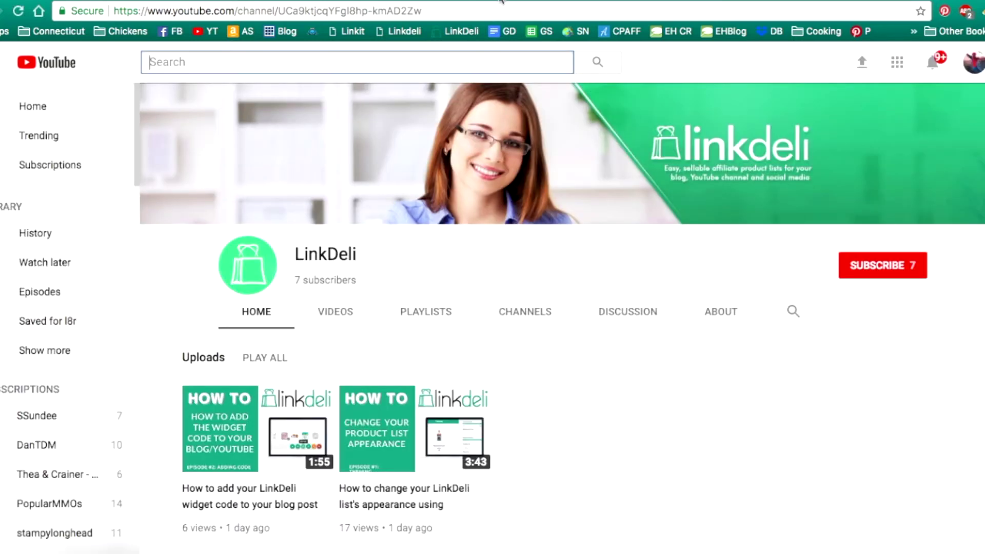
- Bookmark the blog page into Social Media with the title 'LinkDeli Blog'
{"action": "left_click", "coordinate": [839, 2]}
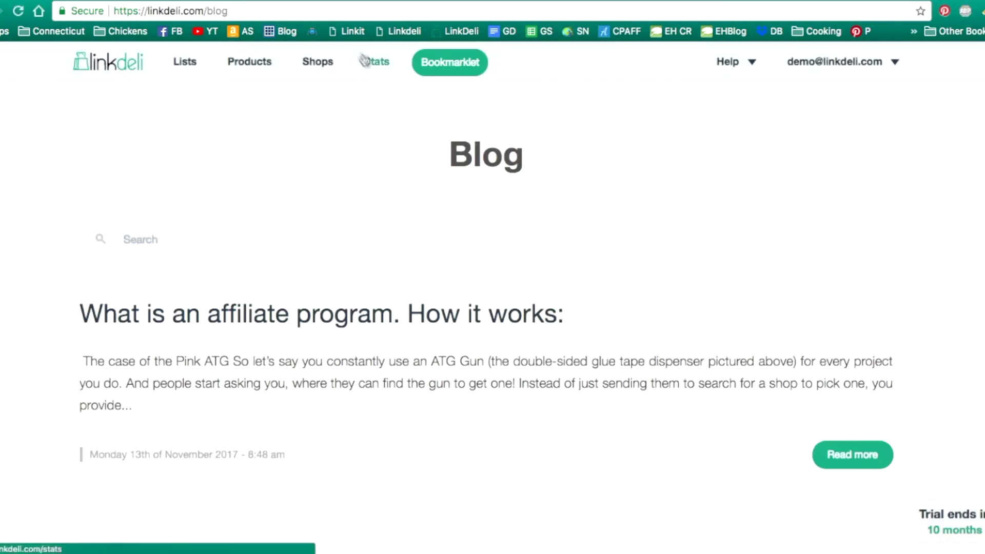
{"action": "left_click", "coordinate": [347, 32]}
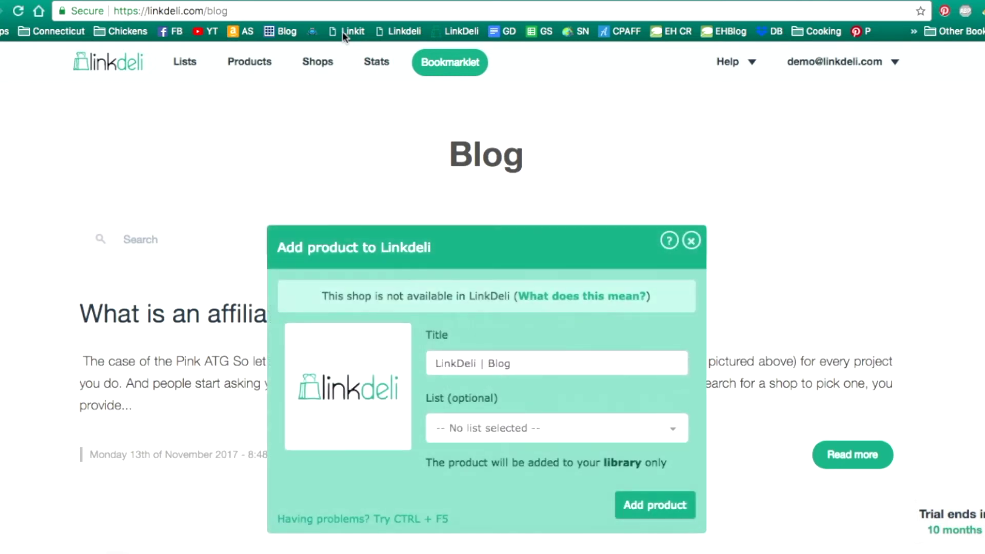
{"action": "left_click", "coordinate": [487, 364]}
{"action": "key", "text": "super+BackSpace"}
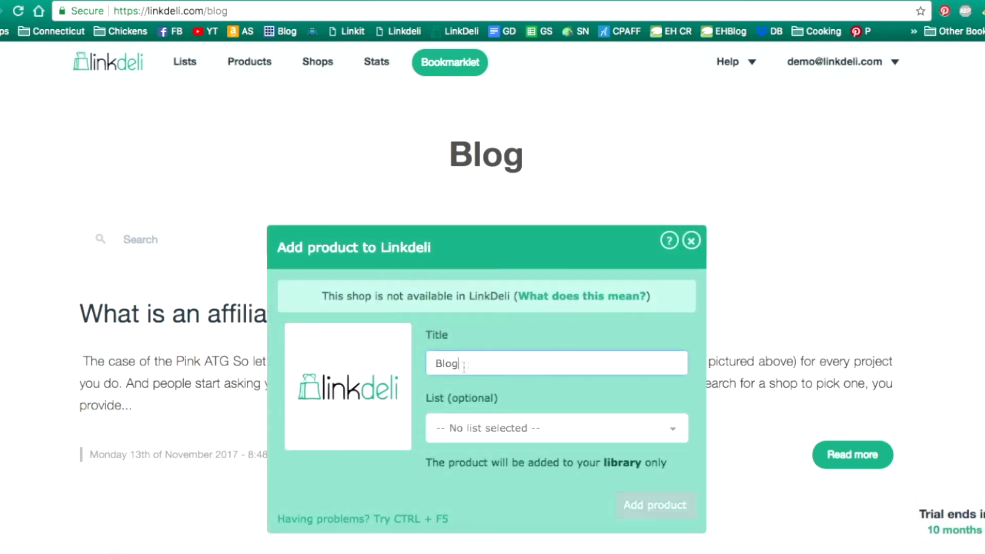
{"action": "left_click", "coordinate": [538, 428]}
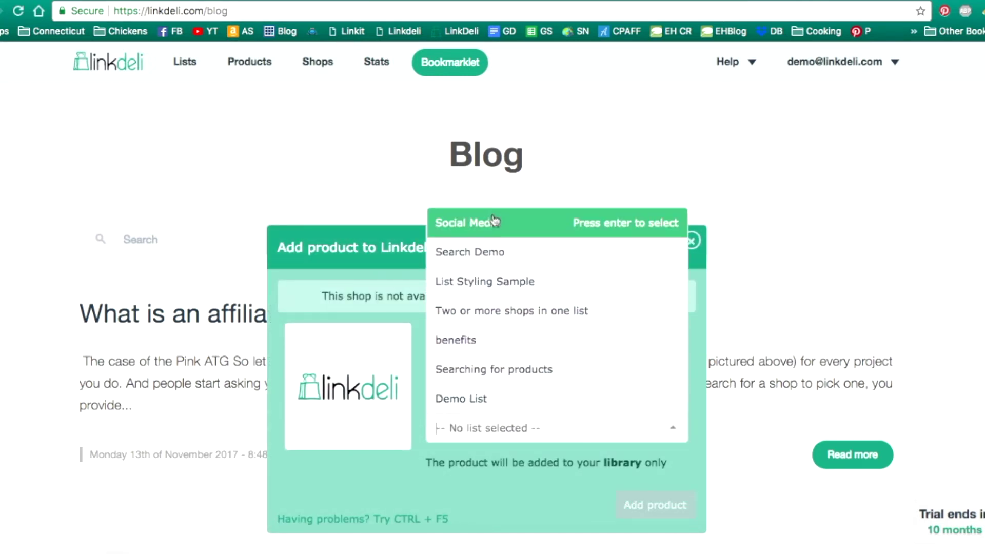
{"action": "left_click", "coordinate": [495, 222]}
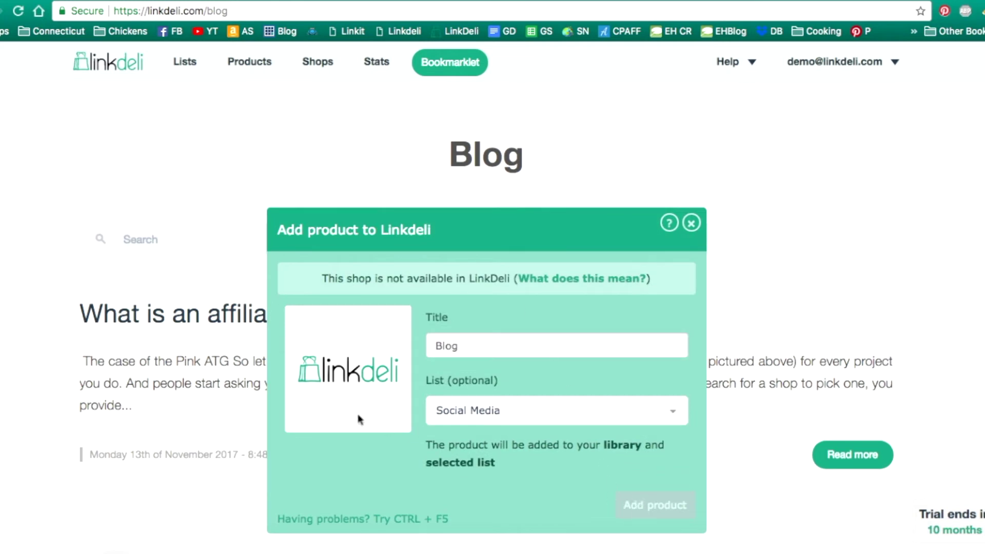
{"action": "left_click", "coordinate": [473, 348]}
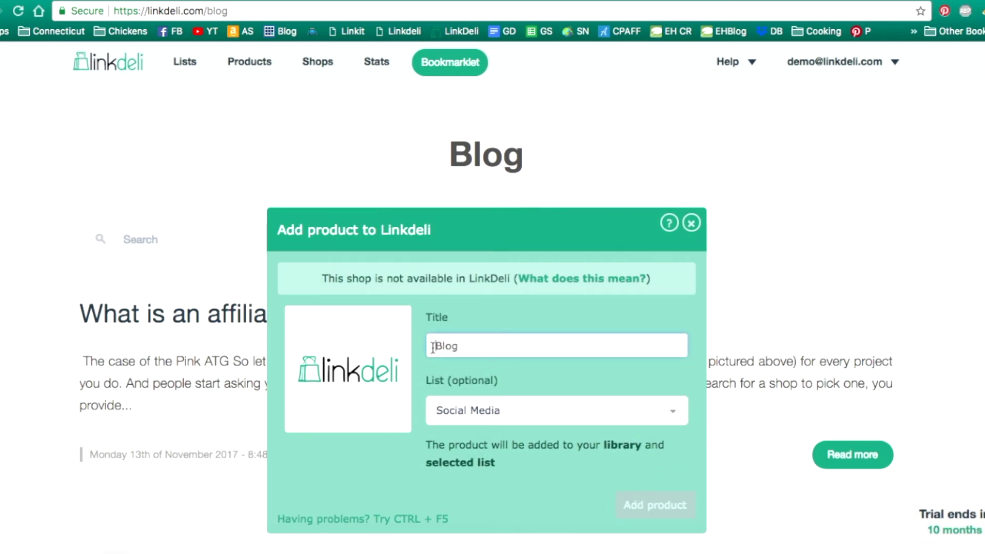
{"action": "type", "text": "LinkDeli"}
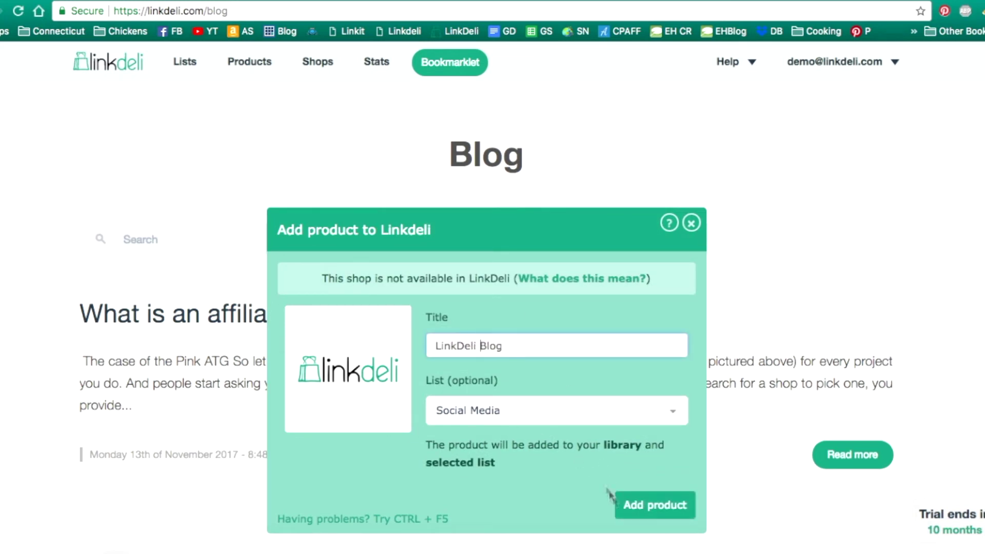
{"action": "left_click", "coordinate": [646, 510]}
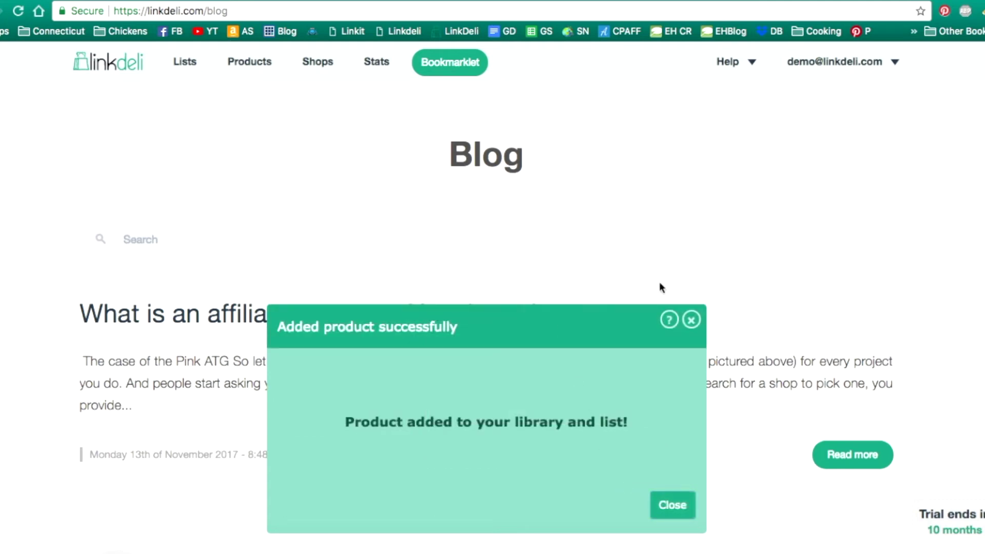
{"action": "left_click", "coordinate": [673, 505]}
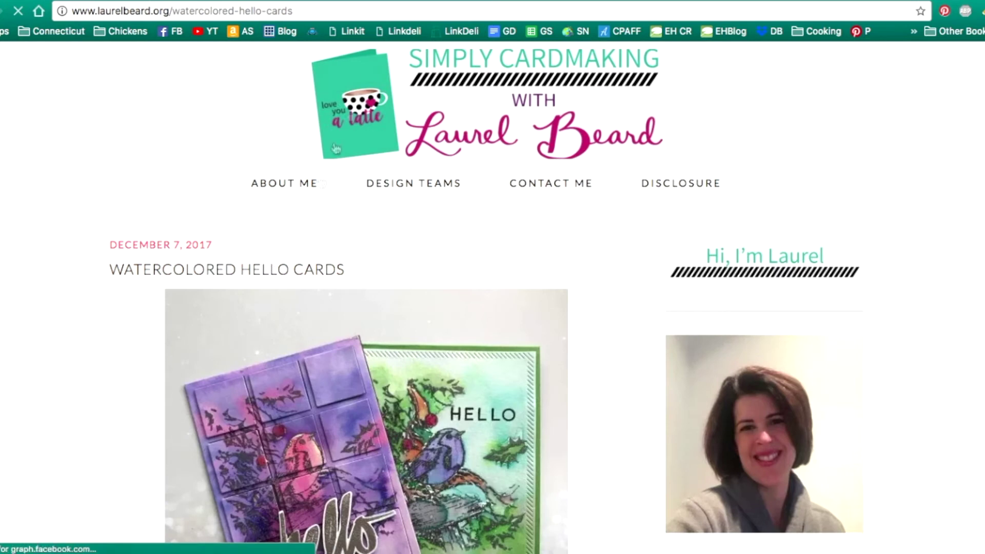
- Save the Watercolored Hello Cards post into the Social Media list
{"action": "left_click", "coordinate": [354, 31]}
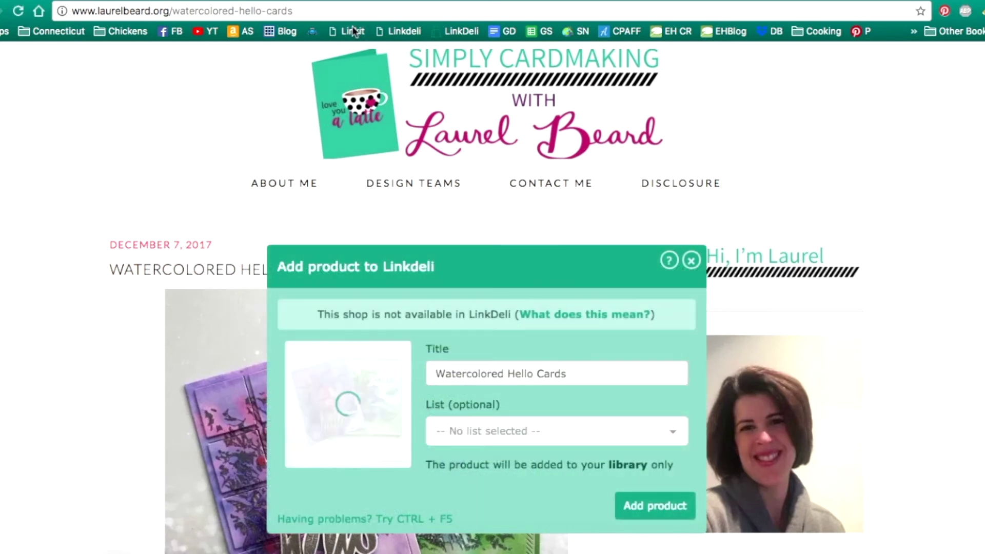
{"action": "left_click", "coordinate": [489, 432]}
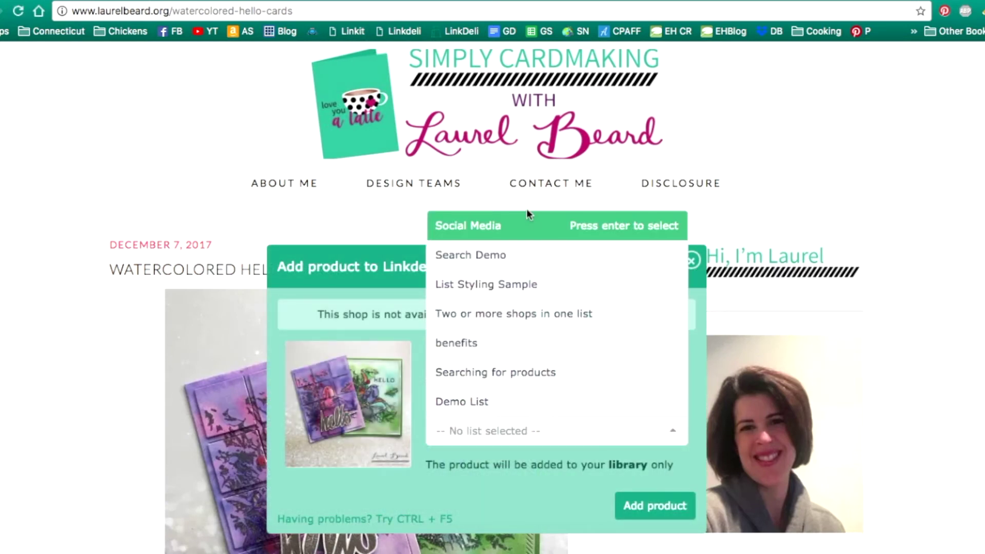
{"action": "left_click", "coordinate": [534, 235]}
{"action": "left_click", "coordinate": [660, 507]}
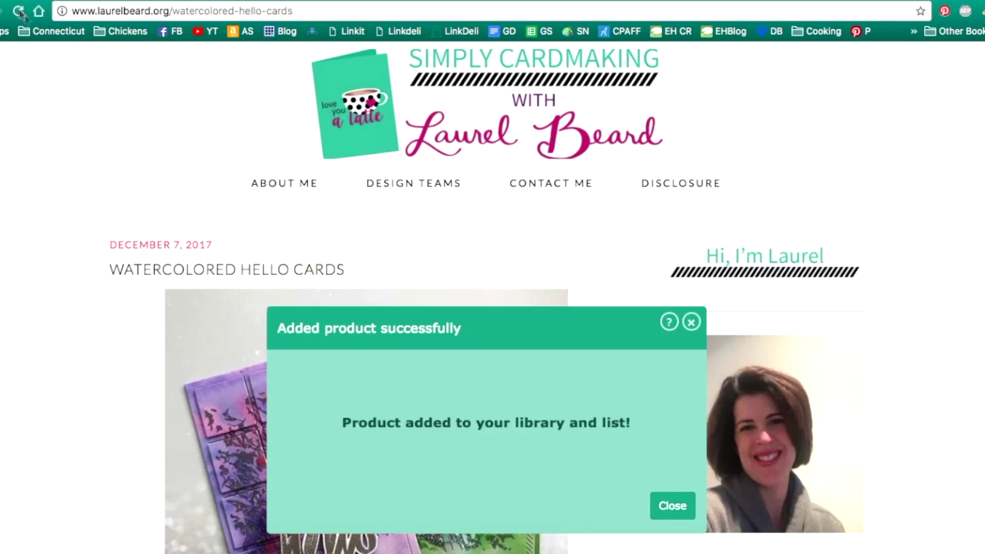
{"action": "left_click", "coordinate": [287, 32]}
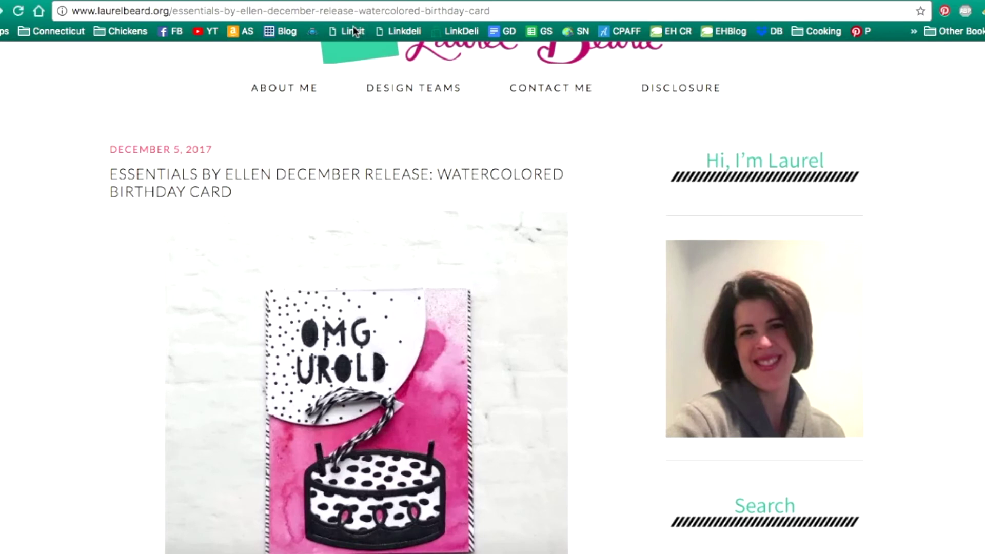
- Bookmark the Essentials by Ellen birthday card post into Social Media
{"action": "left_click", "coordinate": [353, 28]}
{"action": "left_click", "coordinate": [532, 431]}
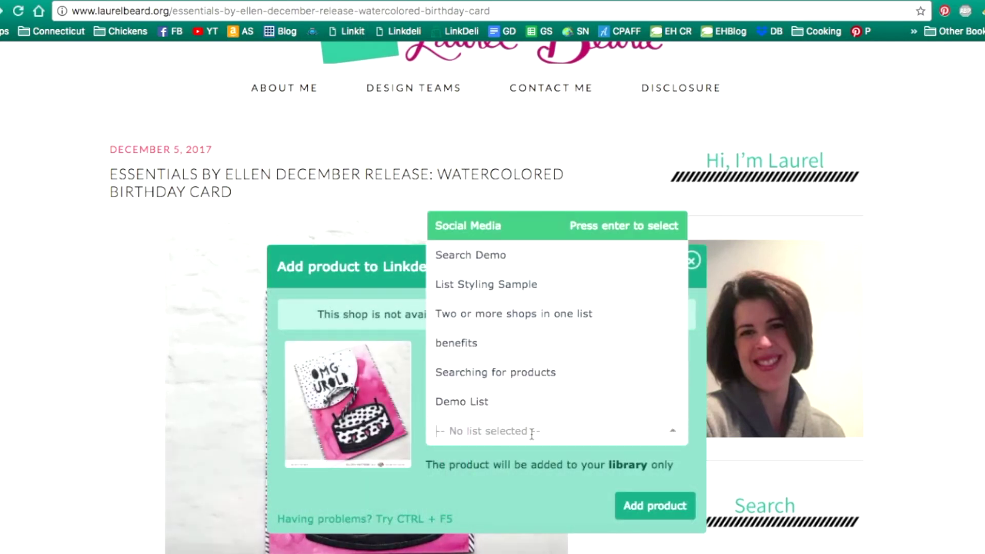
{"action": "left_click", "coordinate": [488, 225]}
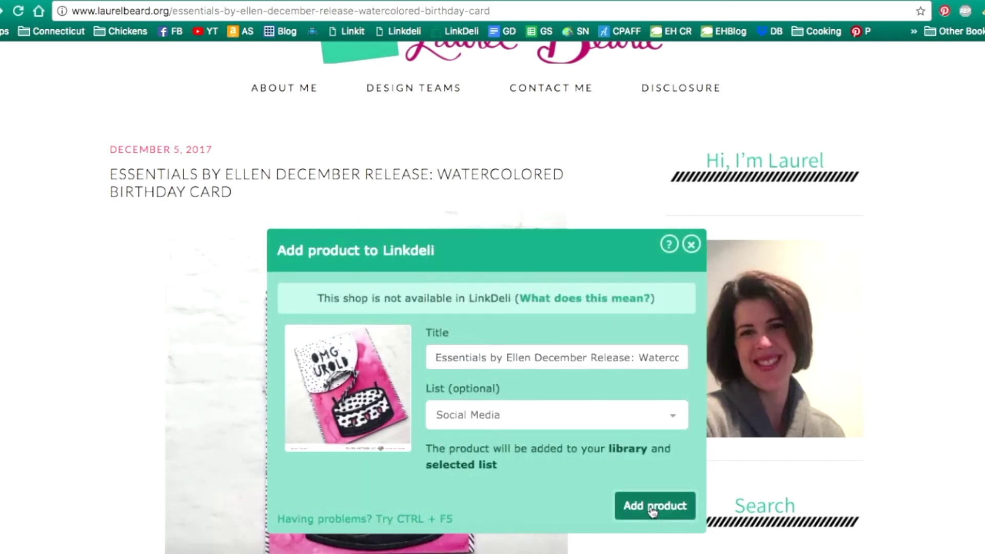
{"action": "left_click", "coordinate": [652, 510]}
{"action": "left_click", "coordinate": [692, 322]}
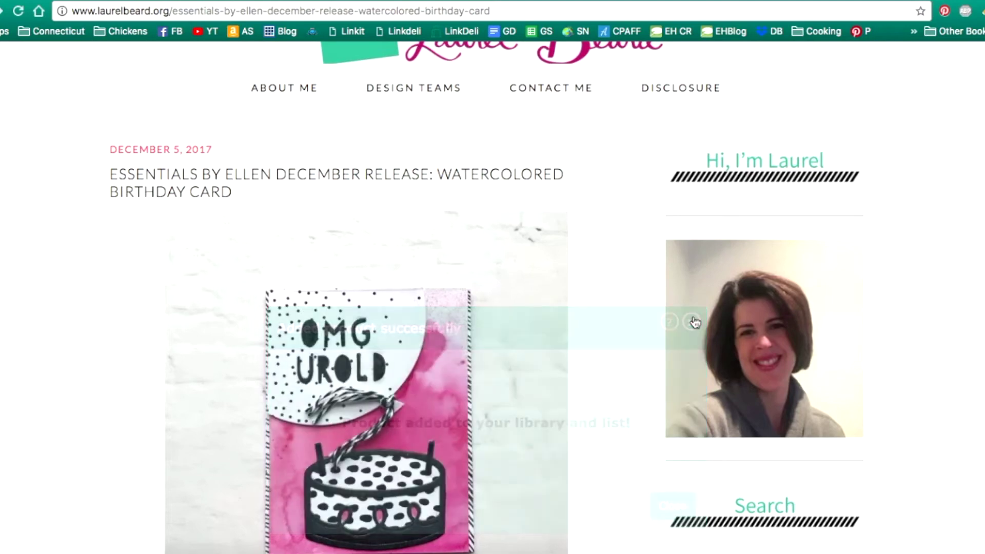
{"action": "scroll", "coordinate": [393, 304], "scroll_direction": "down", "scroll_amount": 5}
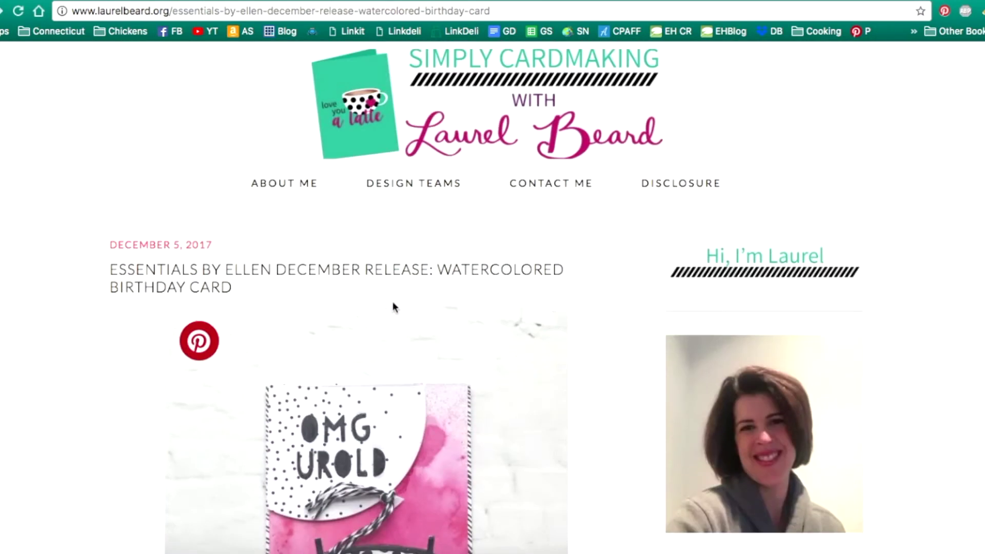
{"action": "scroll", "coordinate": [551, 315], "scroll_direction": "down", "scroll_amount": 2}
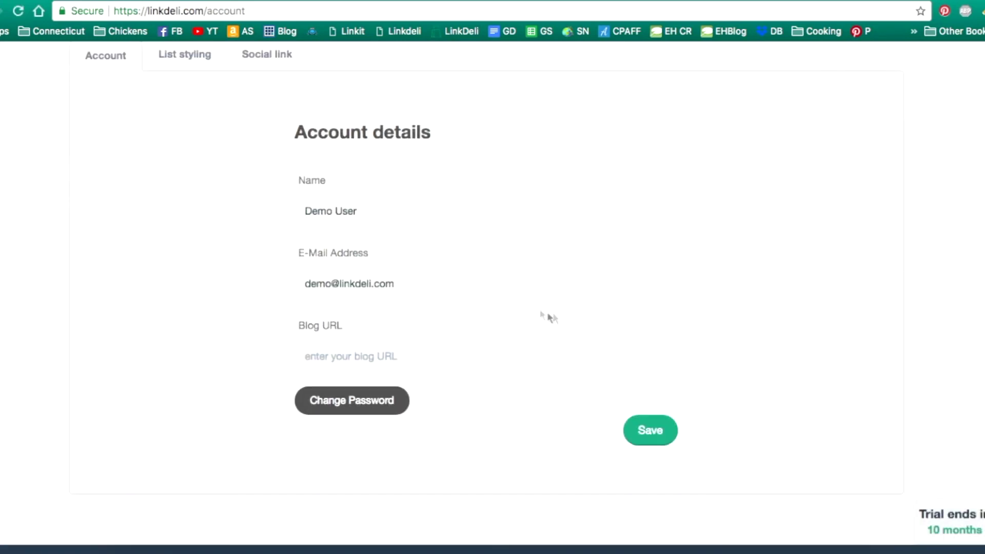
{"action": "left_click", "coordinate": [261, 54]}
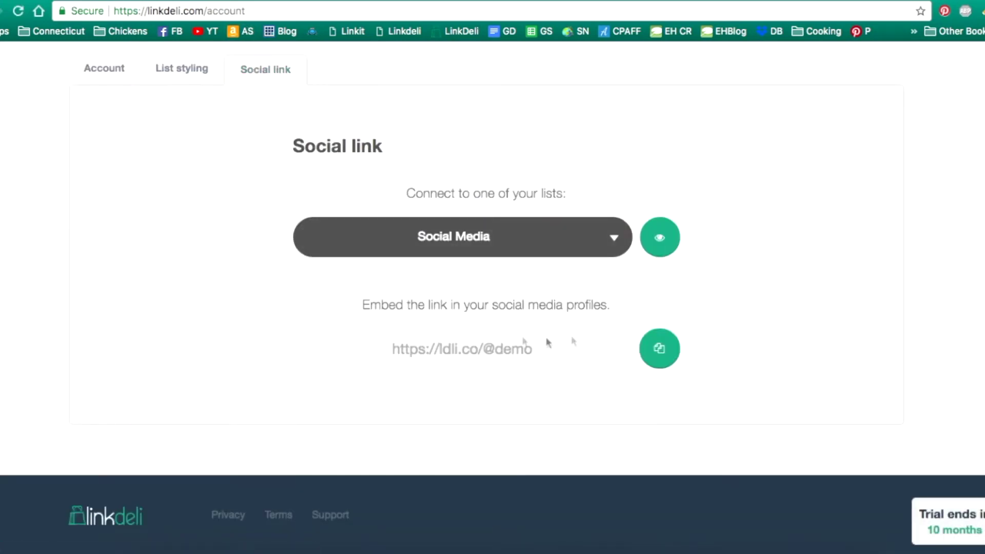
{"action": "left_click", "coordinate": [659, 351]}
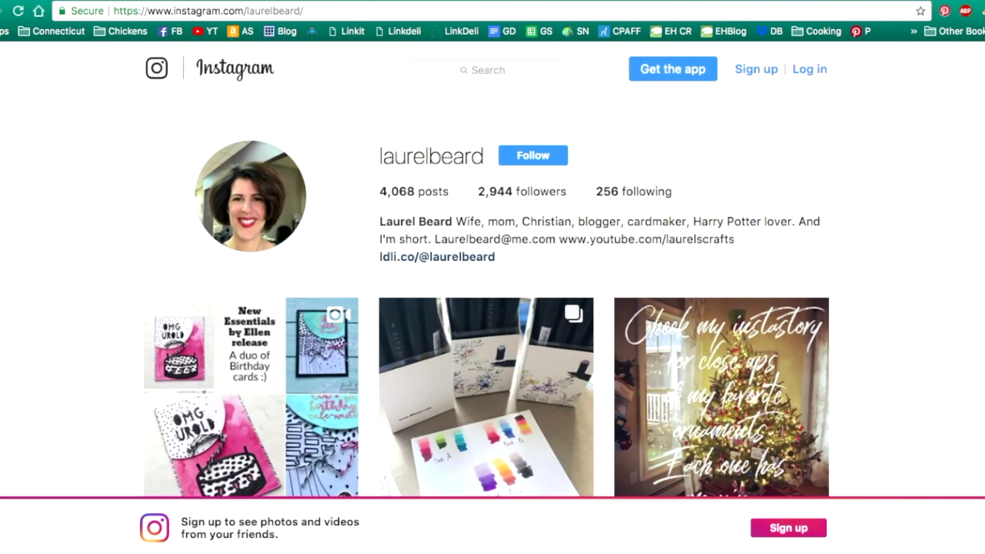
{"action": "key", "text": "ctrl+v"}
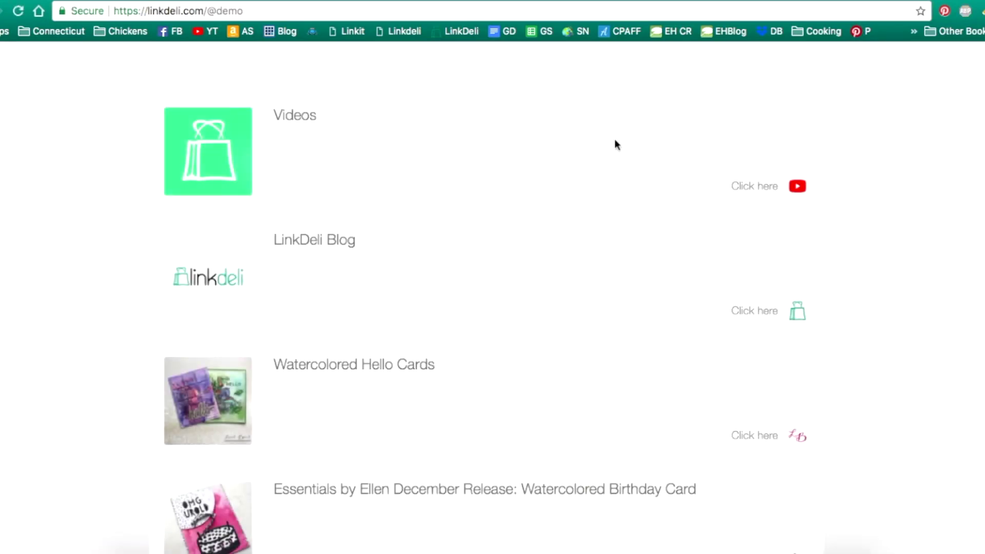
{"action": "scroll", "coordinate": [615, 144], "scroll_direction": "down", "scroll_amount": 2}
{"action": "scroll", "coordinate": [615, 143], "scroll_direction": "down", "scroll_amount": 2}
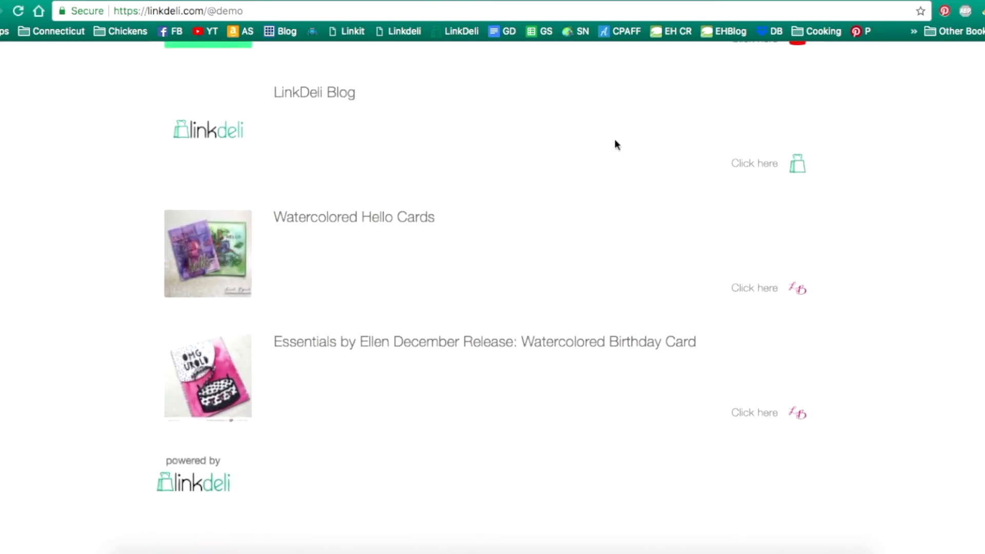
{"action": "scroll", "coordinate": [615, 144], "scroll_direction": "up", "scroll_amount": 2}
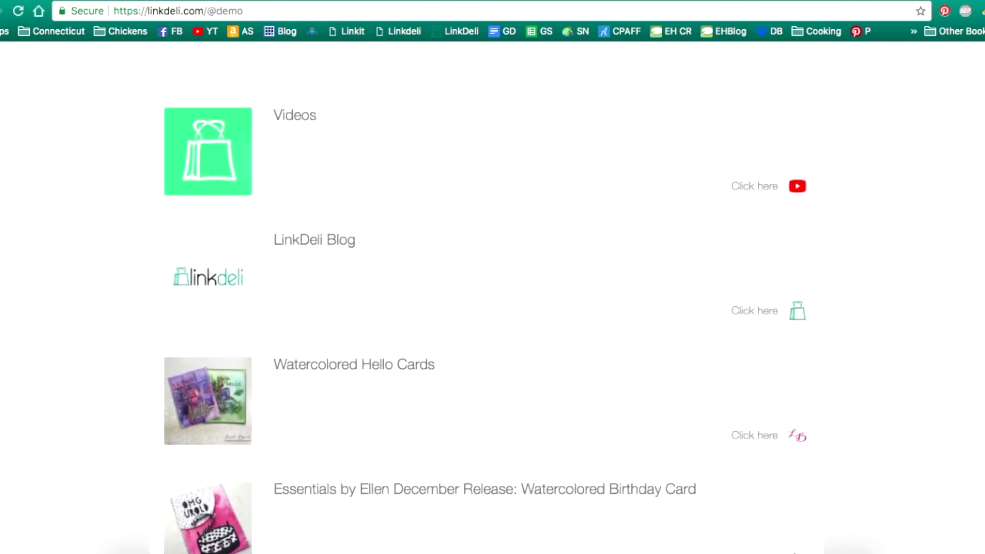
- Return to the LinkDeli Lists page using the bookmark
{"action": "left_click", "coordinate": [522, 2]}
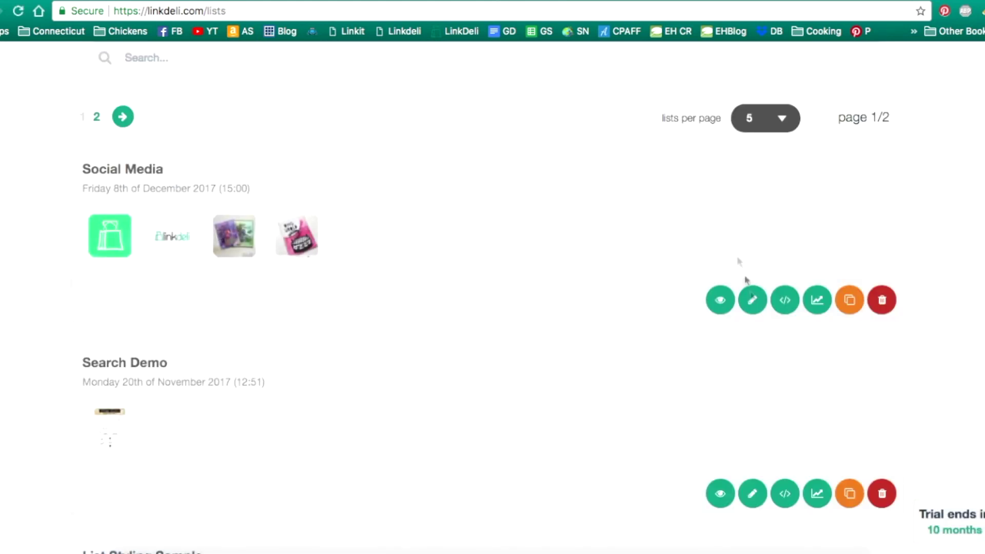
- Move LinkDeli Blog ahead of Videos in Social Media and rename it 'Blog'
{"action": "left_click", "coordinate": [752, 303]}
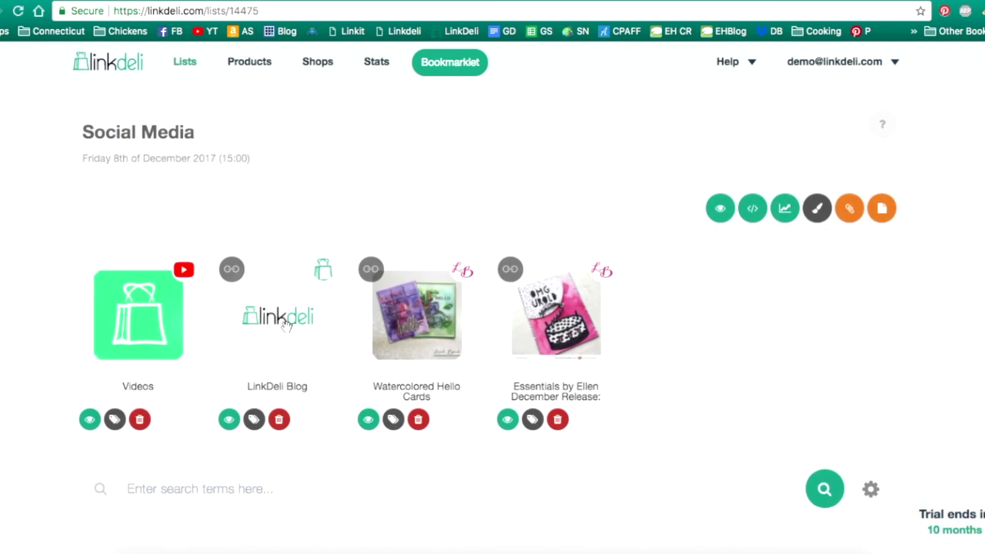
{"action": "left_click_drag", "start_coordinate": [277, 331], "coordinate": [173, 383]}
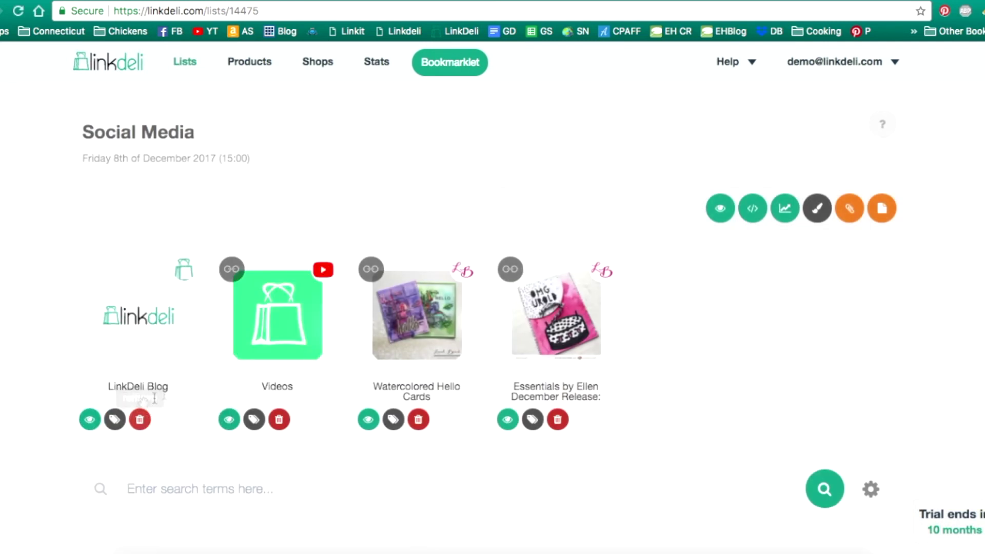
{"action": "left_click", "coordinate": [185, 393]}
{"action": "left_click", "coordinate": [142, 386]}
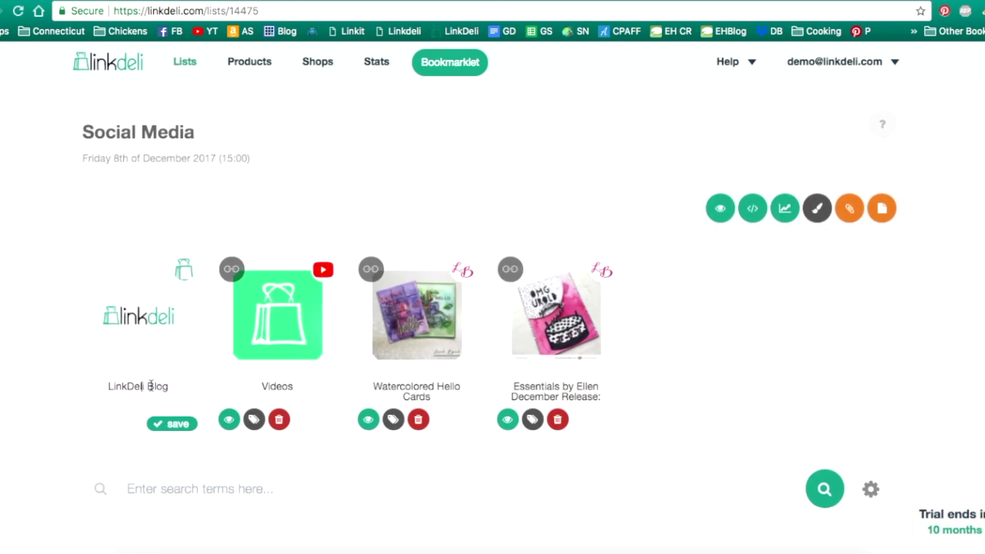
{"action": "left_click_drag", "start_coordinate": [148, 386], "coordinate": [114, 383]}
{"action": "key", "text": "BackSpace"}
{"action": "key", "text": "BackSpace"}
{"action": "left_click", "coordinate": [176, 423]}
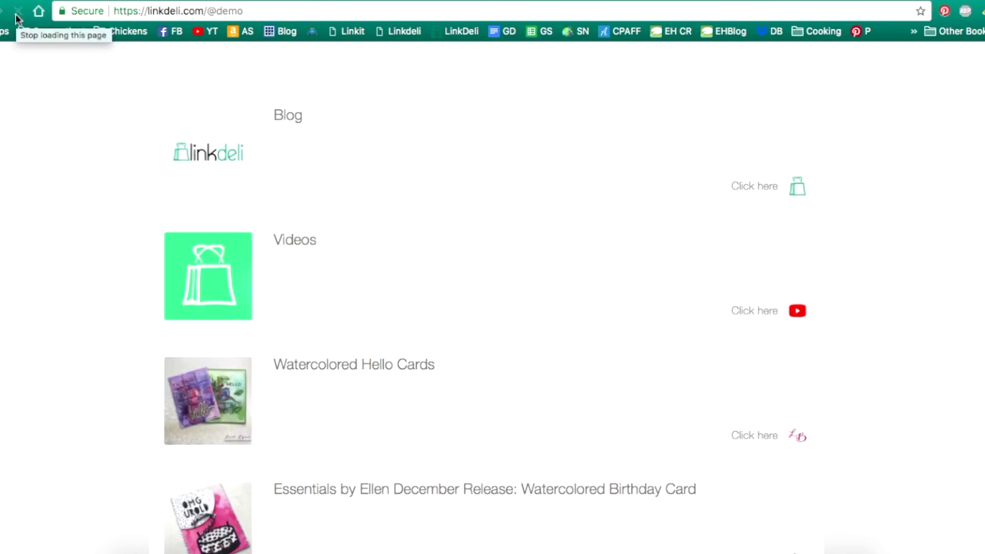
{"action": "scroll", "coordinate": [102, 179], "scroll_direction": "down", "scroll_amount": 3}
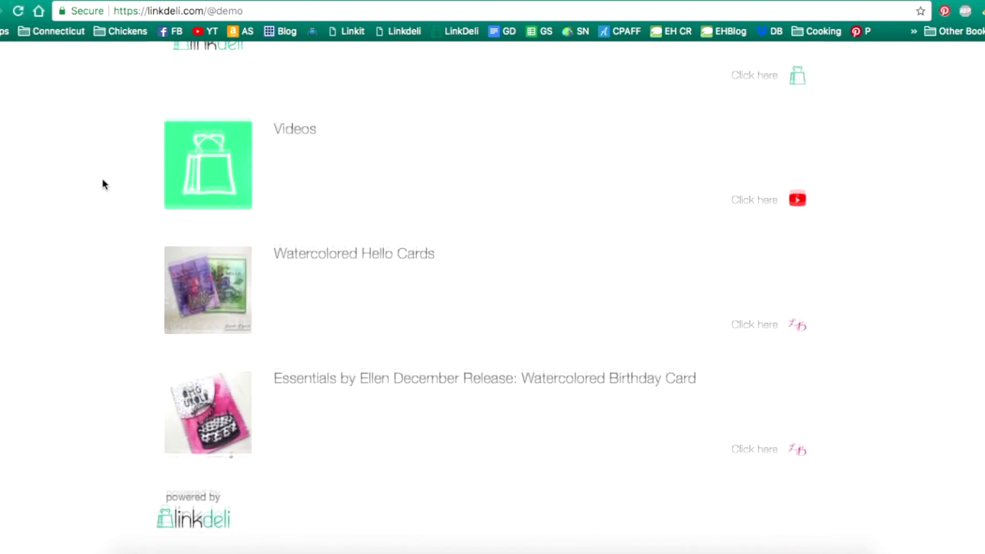
{"action": "scroll", "coordinate": [103, 178], "scroll_direction": "up", "scroll_amount": 2}
{"action": "scroll", "coordinate": [103, 179], "scroll_direction": "down", "scroll_amount": 2}
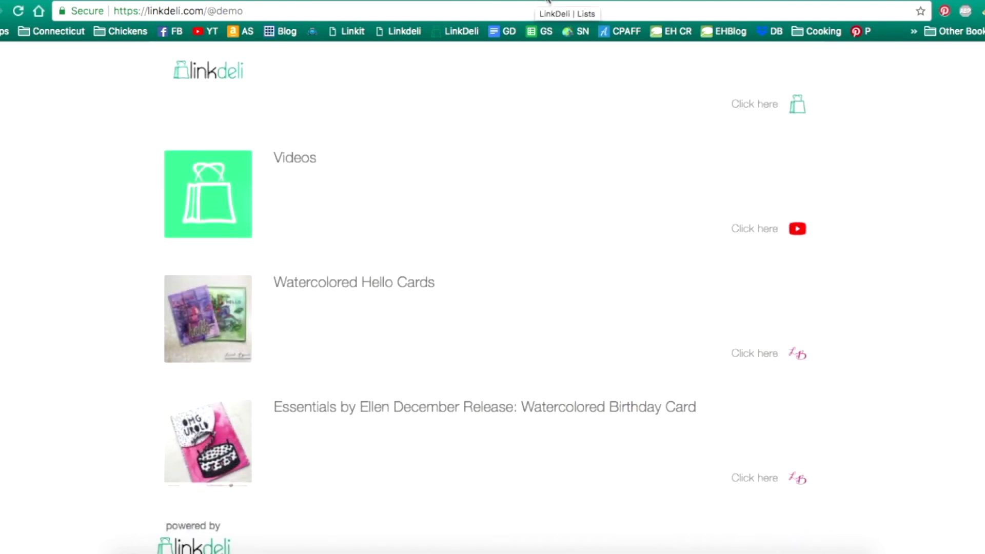
- Search the product catalogue and add Holiday Ballet as the Social Media list's fifth item
{"action": "left_click", "coordinate": [548, 3]}
{"action": "scroll", "coordinate": [330, 264], "scroll_direction": "down", "scroll_amount": 3}
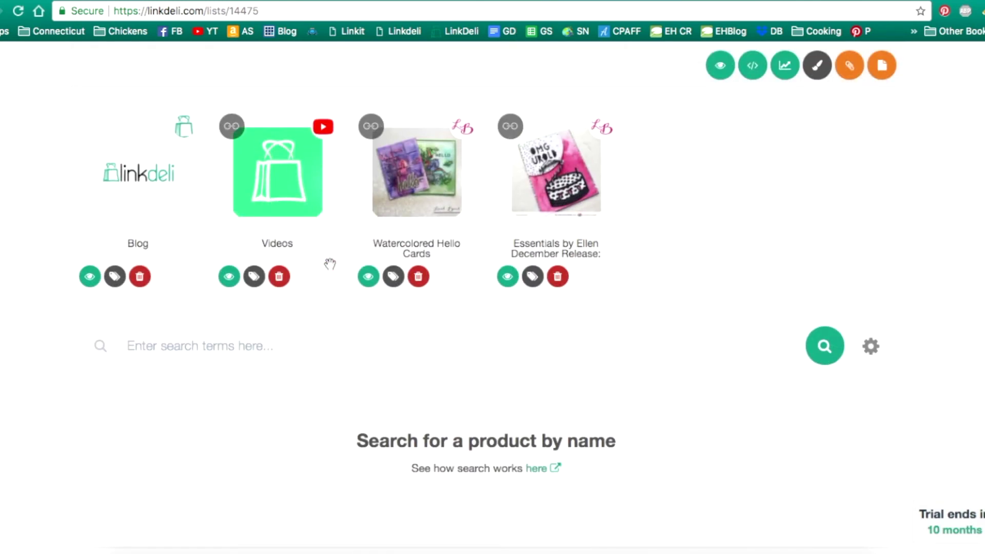
{"action": "scroll", "coordinate": [330, 264], "scroll_direction": "down", "scroll_amount": 2}
{"action": "left_click", "coordinate": [825, 258]}
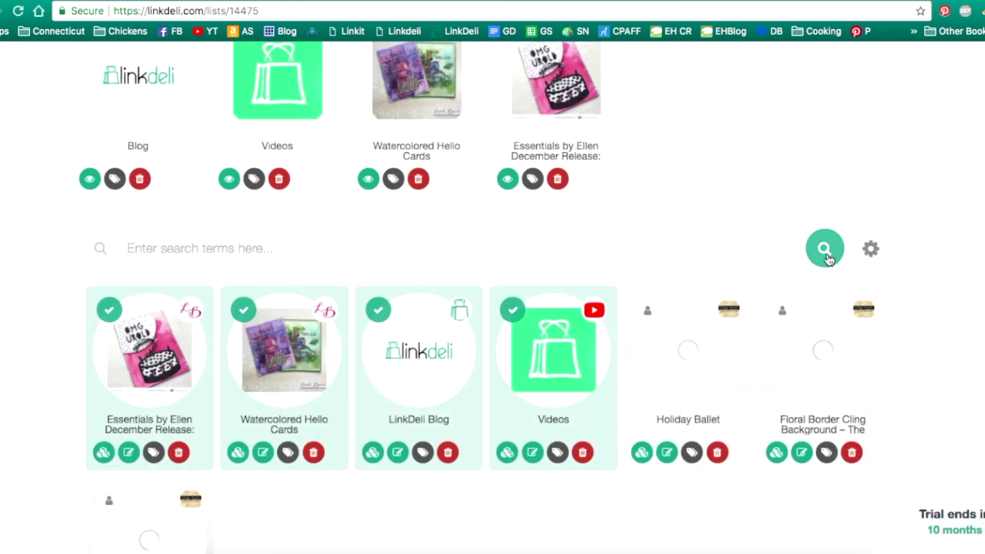
{"action": "scroll", "coordinate": [370, 455], "scroll_direction": "down", "scroll_amount": 1}
{"action": "scroll", "coordinate": [385, 435], "scroll_direction": "down", "scroll_amount": 2}
{"action": "scroll", "coordinate": [677, 347], "scroll_direction": "up", "scroll_amount": 2}
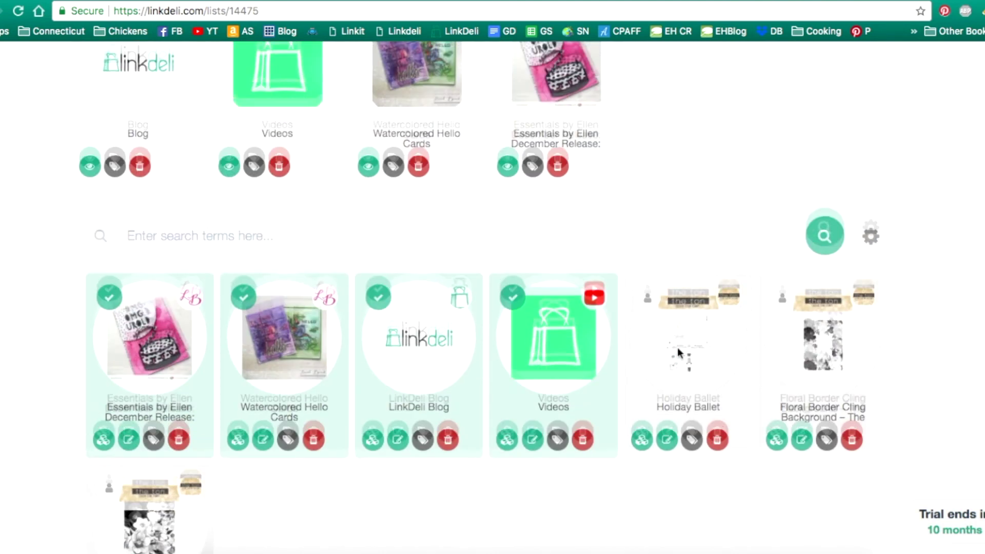
{"action": "scroll", "coordinate": [678, 348], "scroll_direction": "up", "scroll_amount": 1}
{"action": "left_click", "coordinate": [678, 391]}
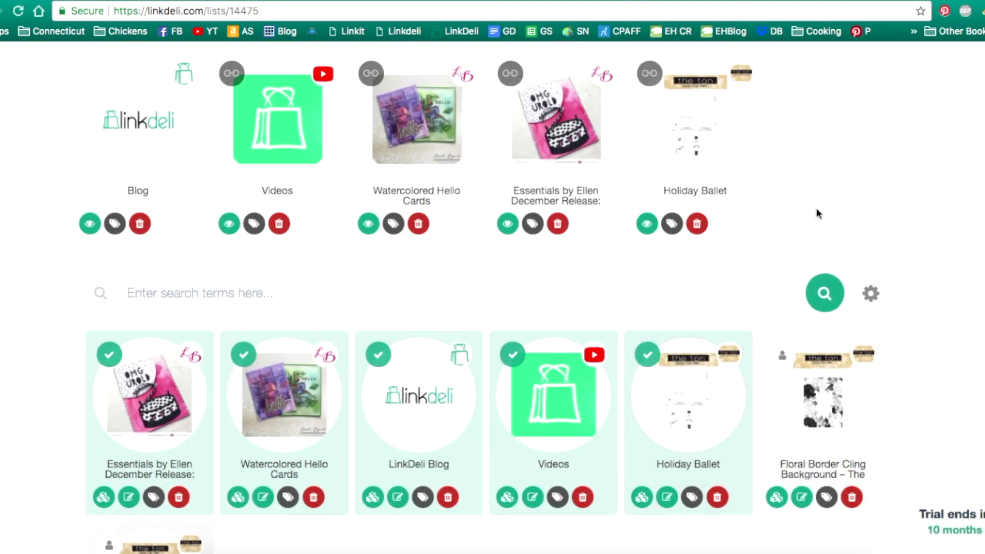
{"action": "scroll", "coordinate": [817, 208], "scroll_direction": "up", "scroll_amount": 3}
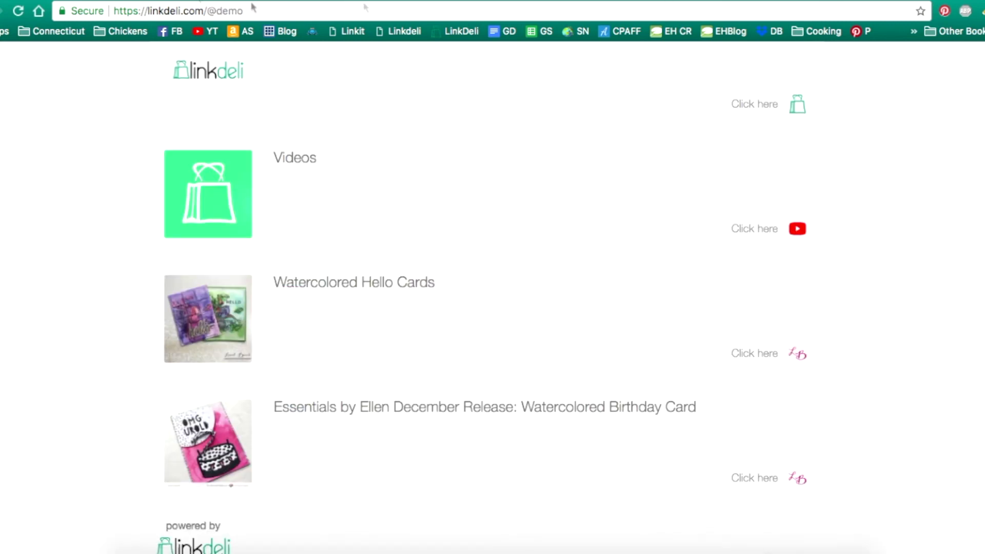
{"action": "left_click", "coordinate": [18, 12]}
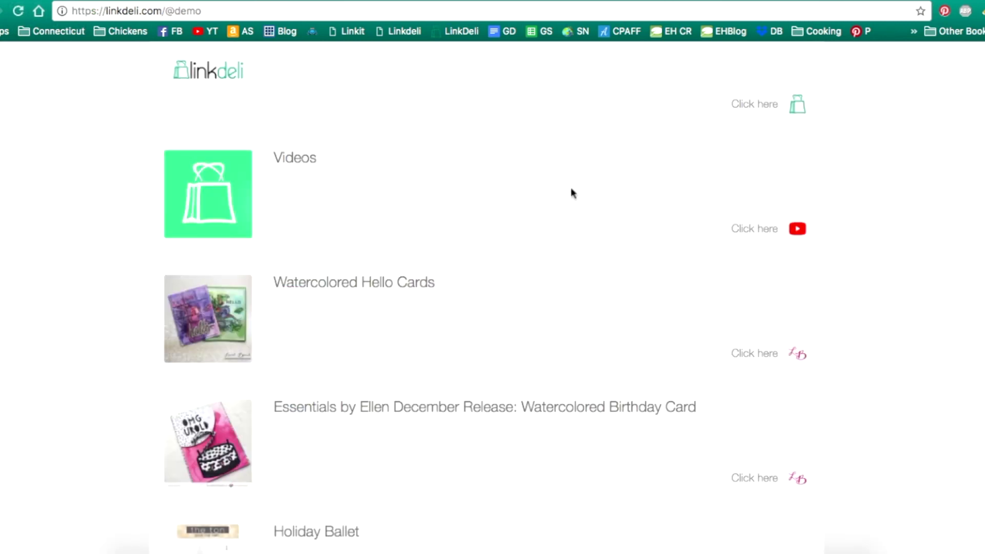
{"action": "scroll", "coordinate": [571, 187], "scroll_direction": "down", "scroll_amount": 3}
{"action": "scroll", "coordinate": [572, 188], "scroll_direction": "up", "scroll_amount": 3}
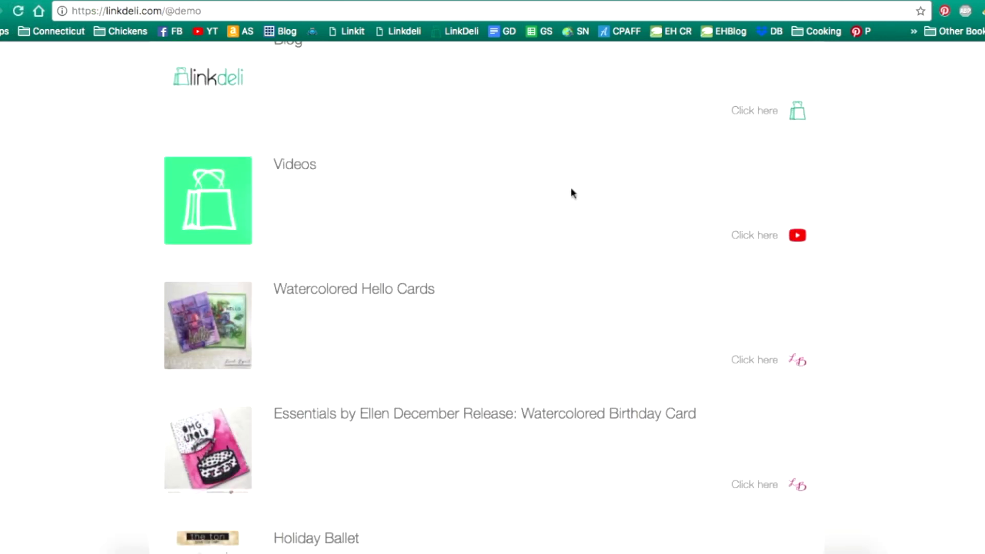
{"action": "scroll", "coordinate": [572, 188], "scroll_direction": "up", "scroll_amount": 2}
{"action": "scroll", "coordinate": [571, 193], "scroll_direction": "up", "scroll_amount": 1}
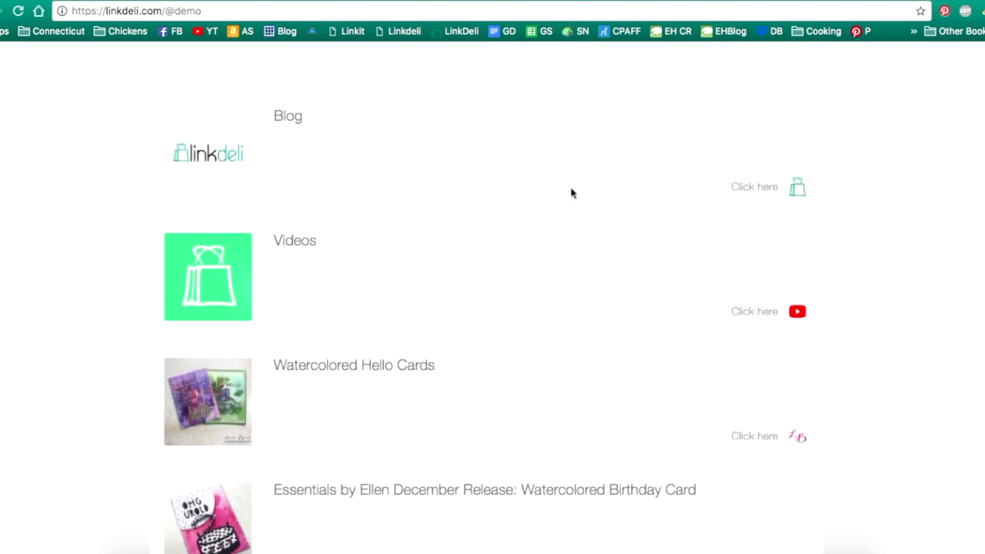